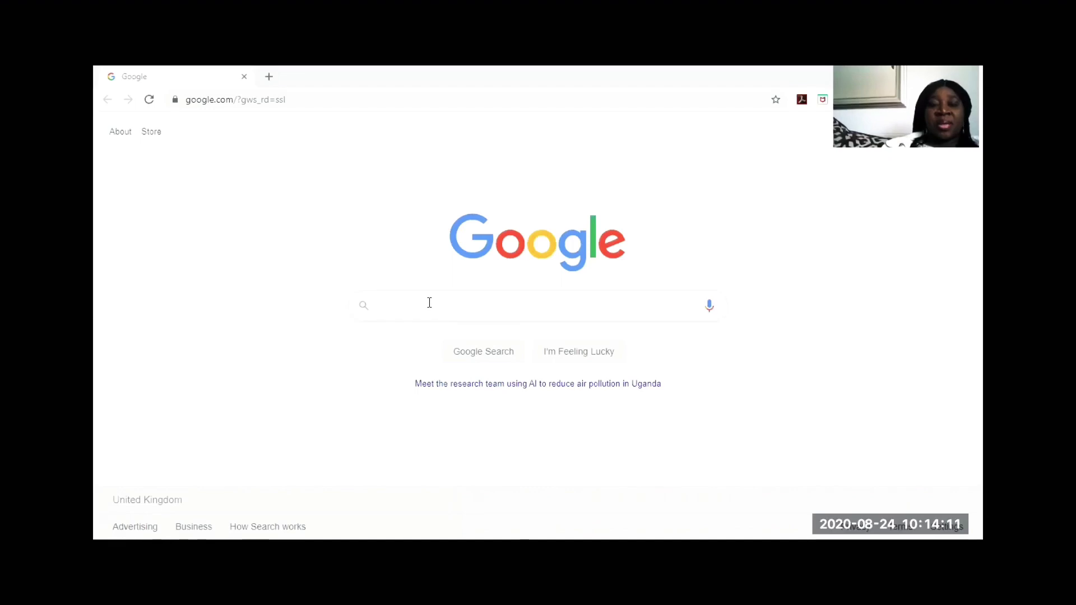
Search Google for canva, open the Canva website and go to its home page
left_click(431, 302)
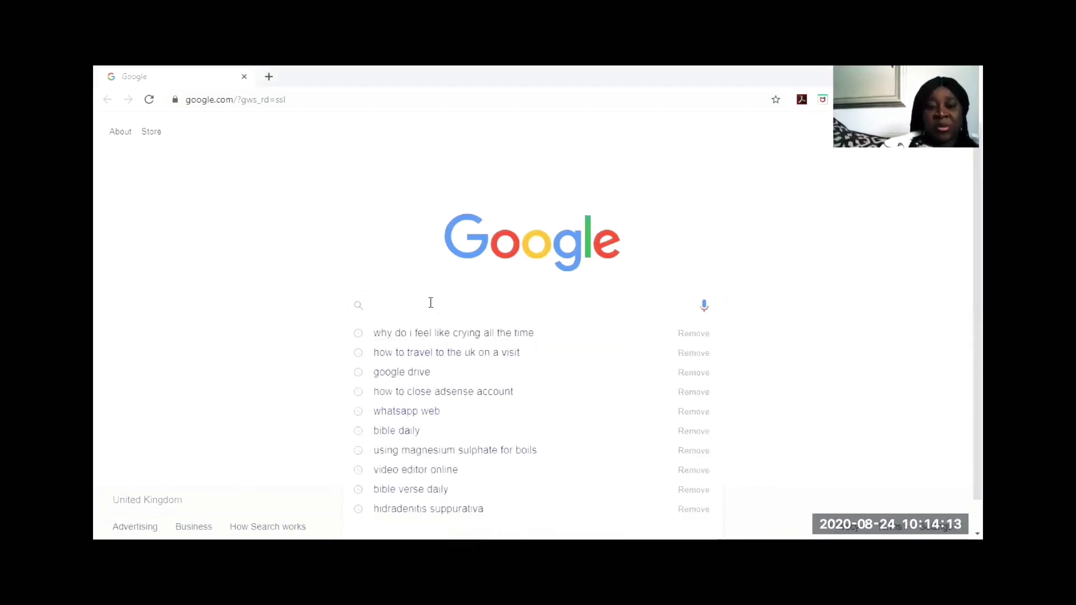
type("canva")
key("Return")
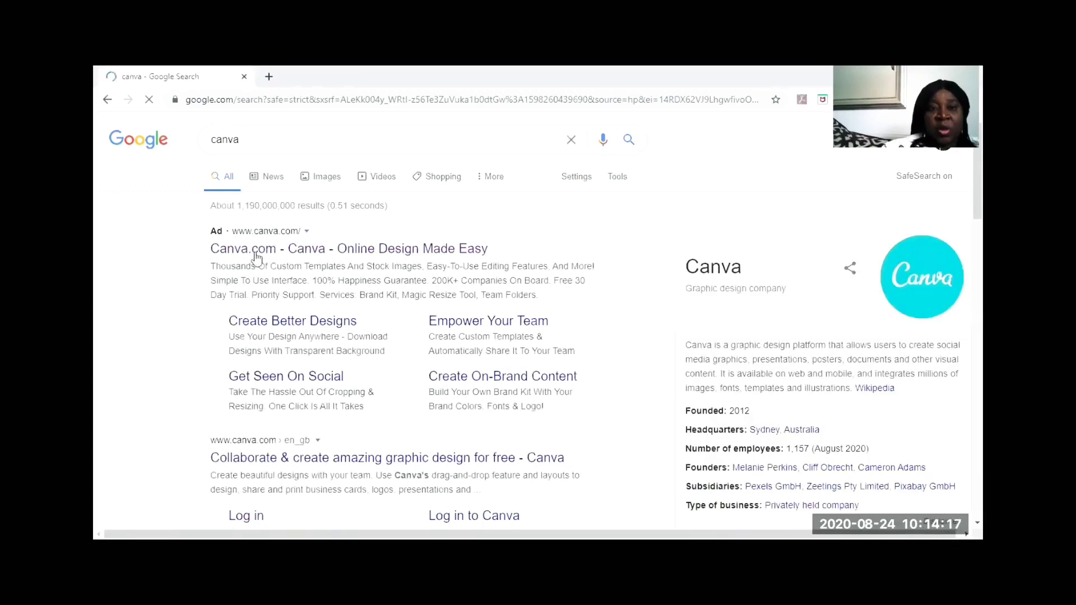
left_click(259, 255)
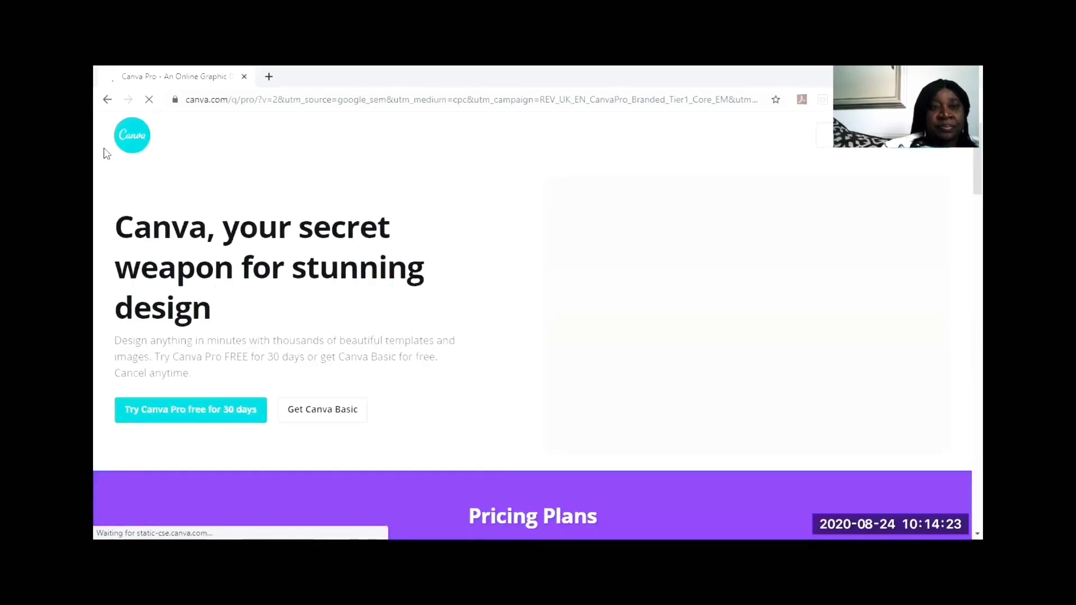
left_click(132, 135)
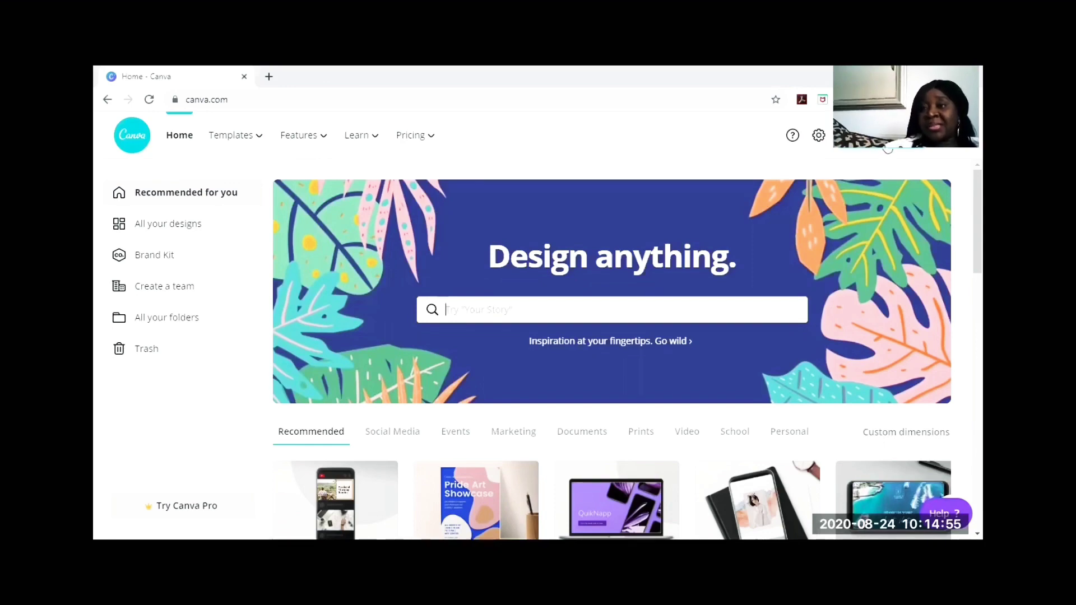
Create a new blank design of the YouTube Thumbnail type
left_click(887, 148)
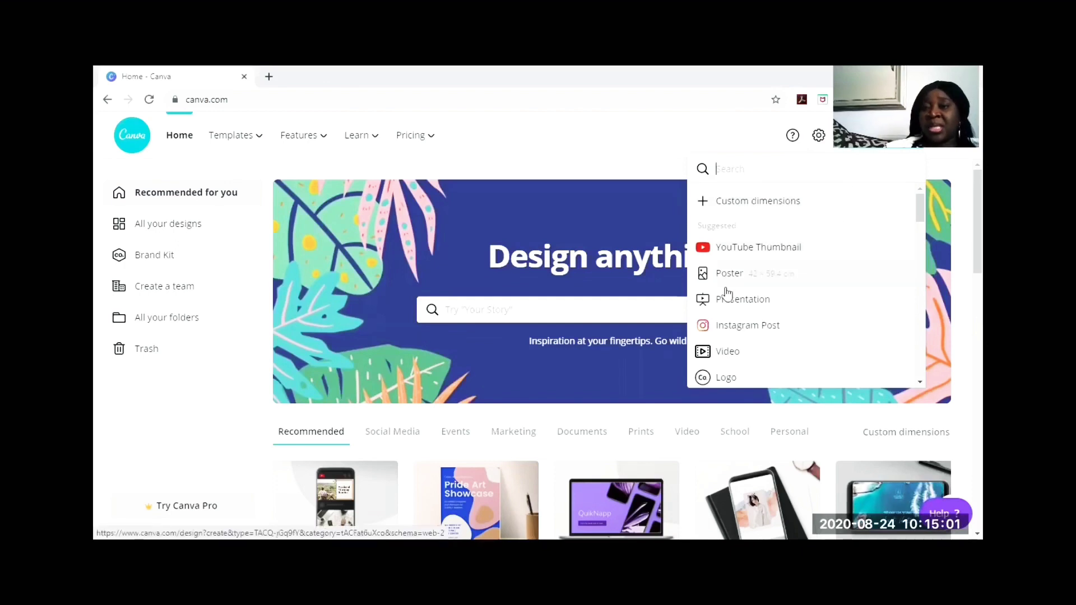
left_click(746, 250)
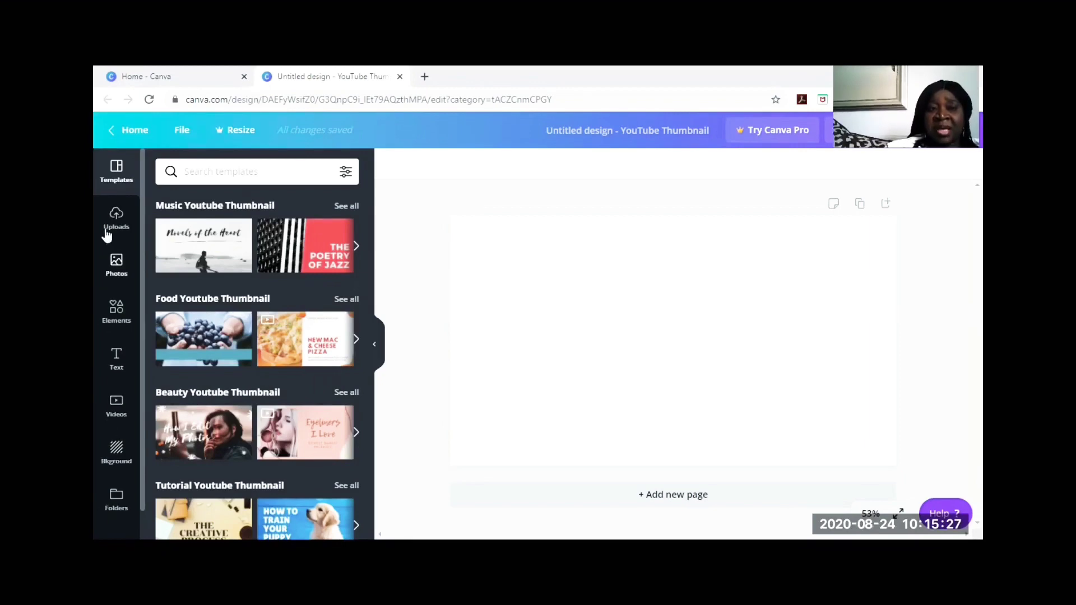
Add the uploaded photo of the woman seated by the stone wall and make it fill the page as background
left_click(113, 269)
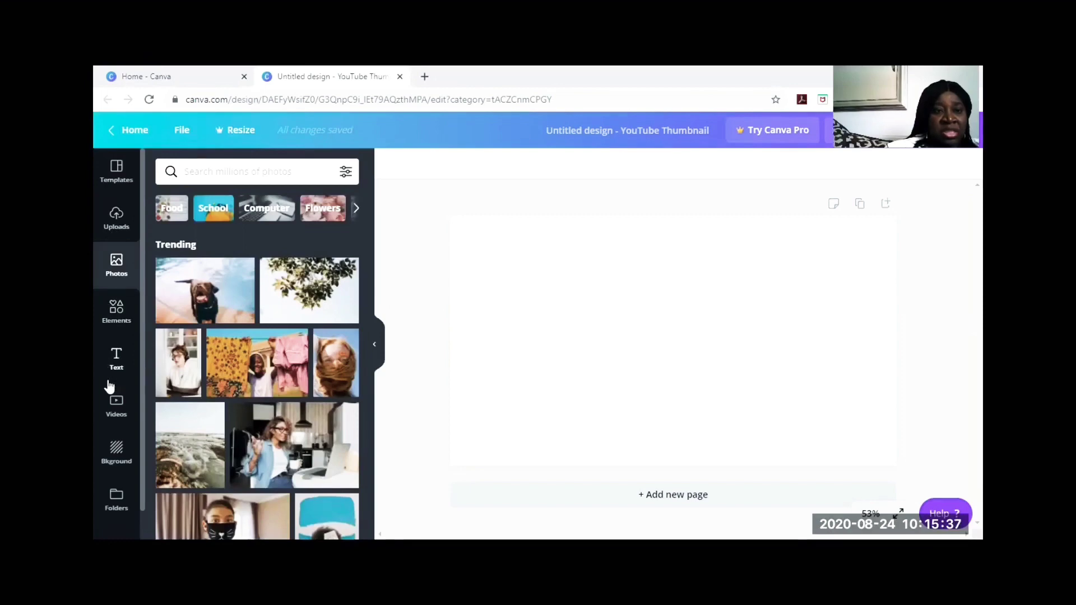
left_click(116, 217)
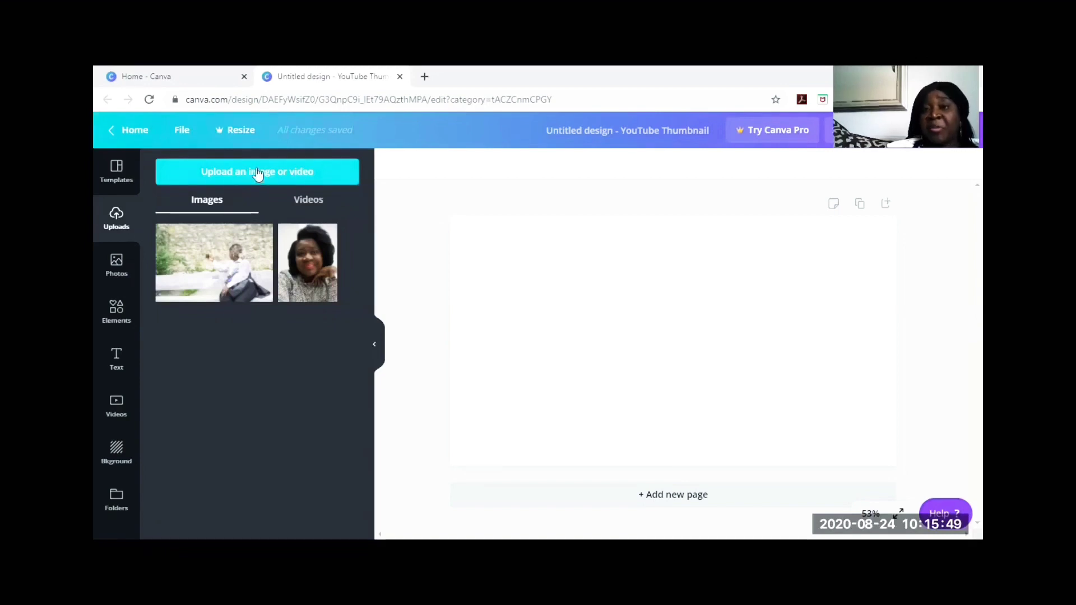
left_click(227, 258)
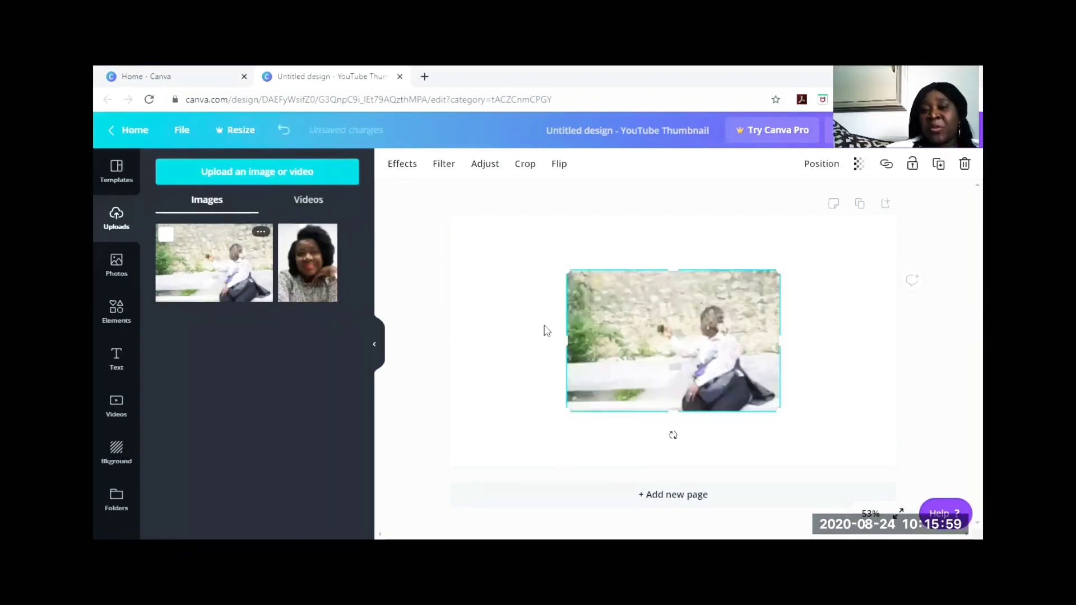
right_click(678, 323)
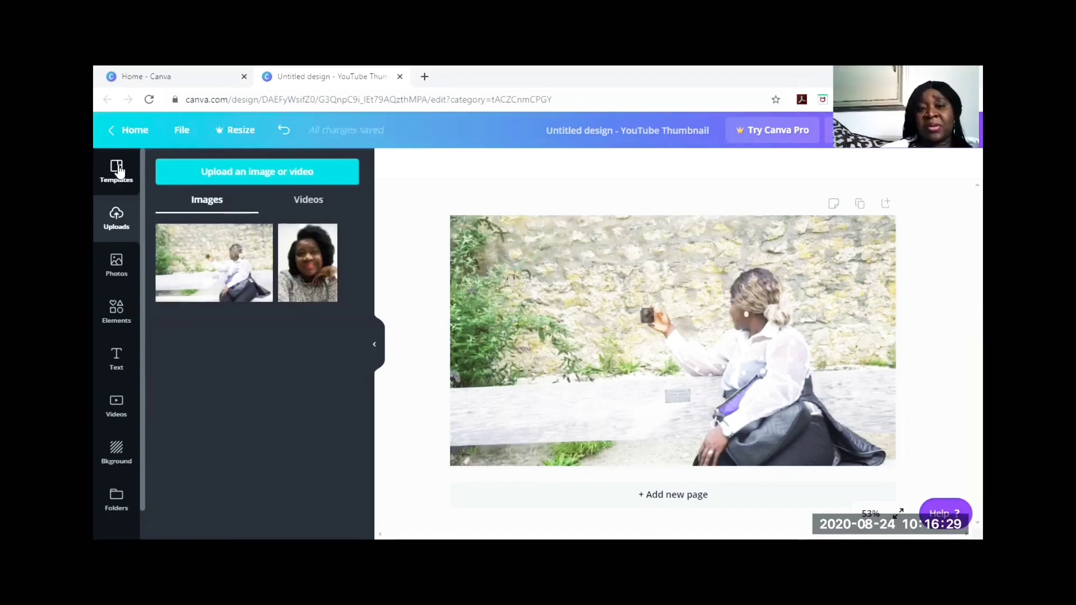
Add a square shape at the page's upper-left corner and stretch it to full page height and about a third of the width
left_click(116, 311)
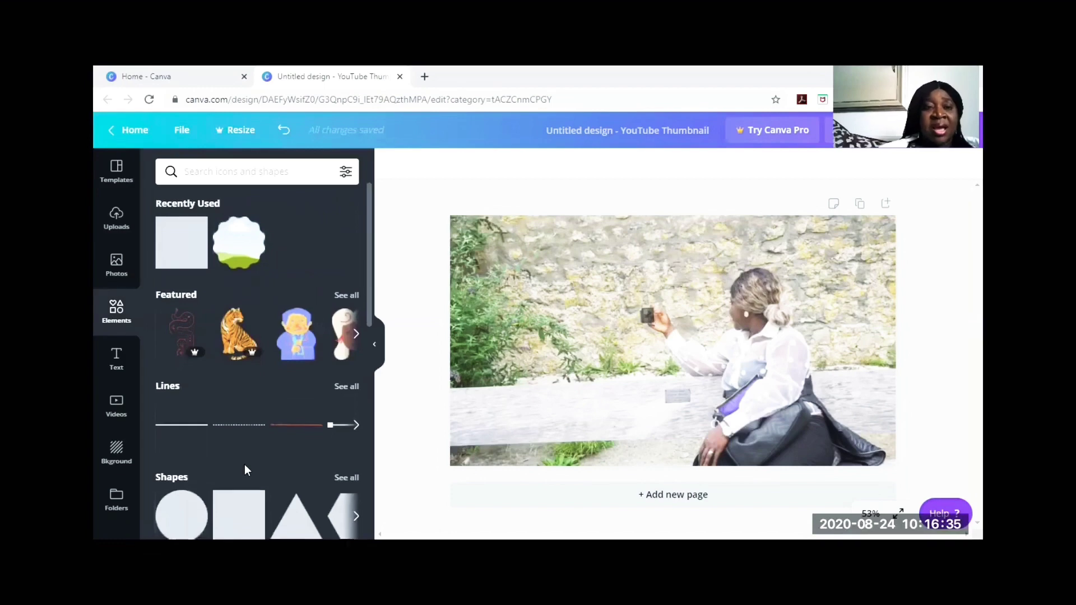
scroll(245, 464, "down", 1)
scroll(245, 471, "up", 1)
scroll(244, 463, "down", 3)
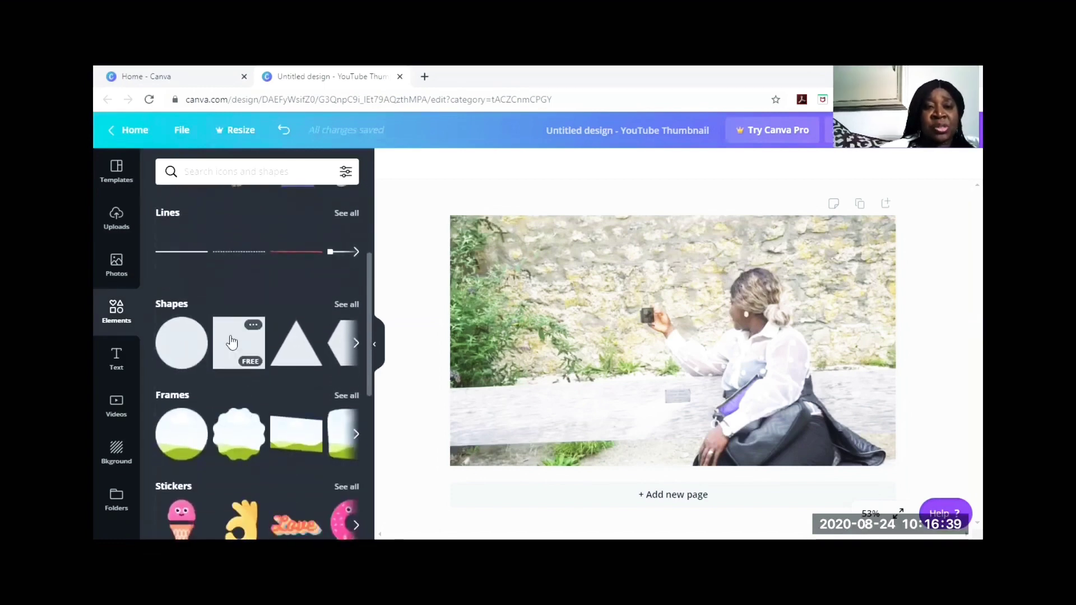
left_click(232, 342)
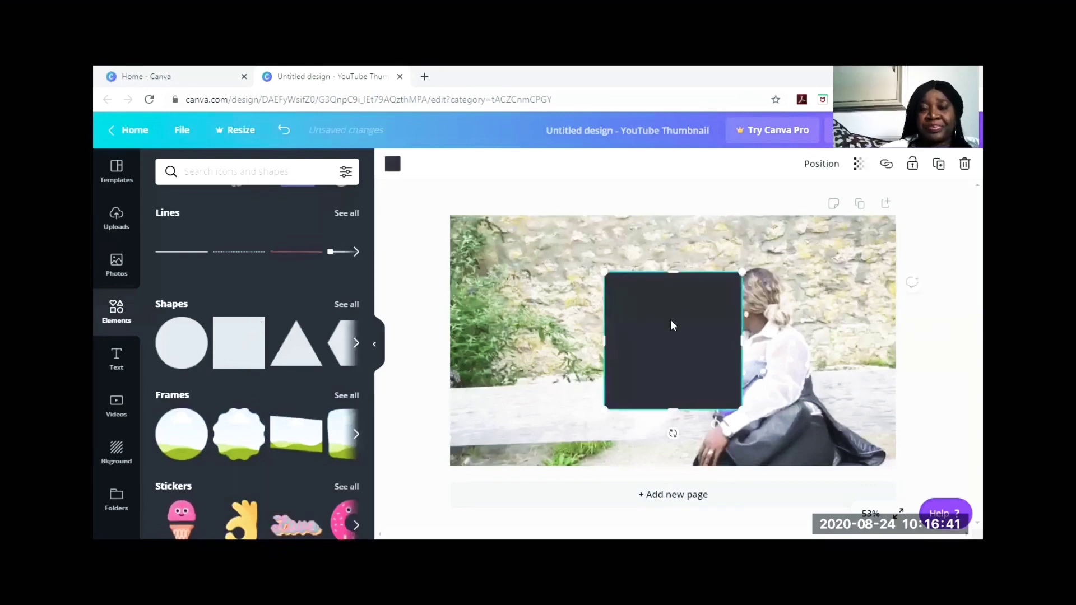
left_click_drag(672, 324, 526, 267)
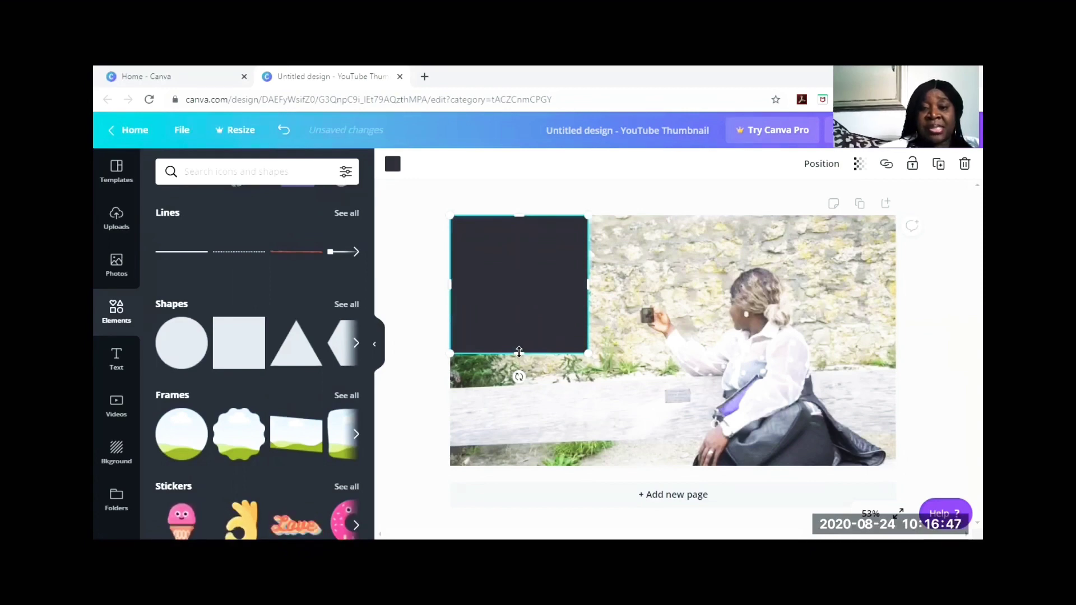
left_click_drag(520, 353, 514, 468)
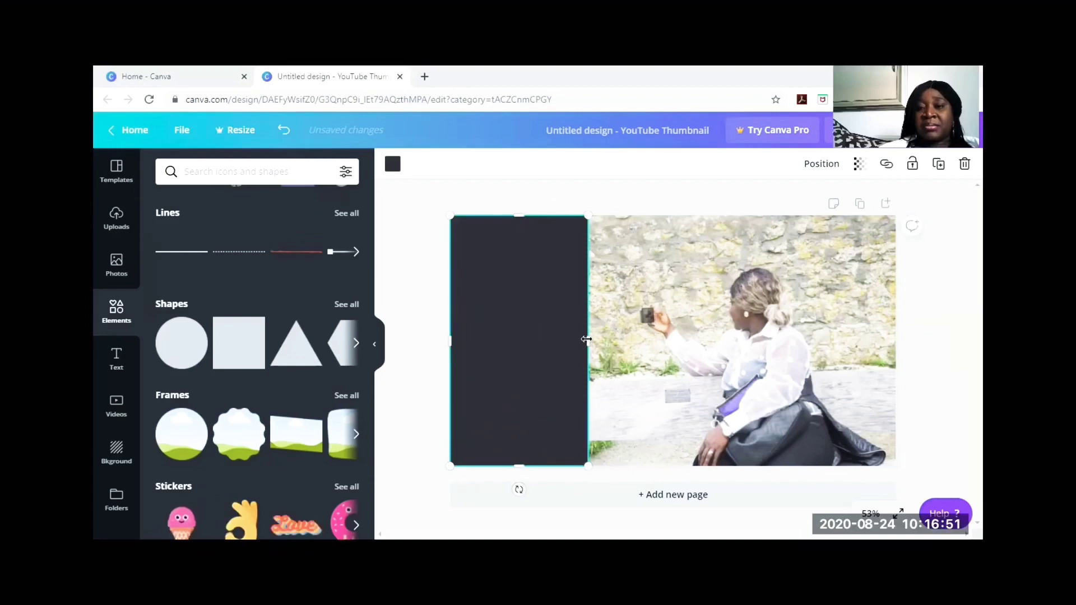
left_click_drag(587, 340, 604, 338)
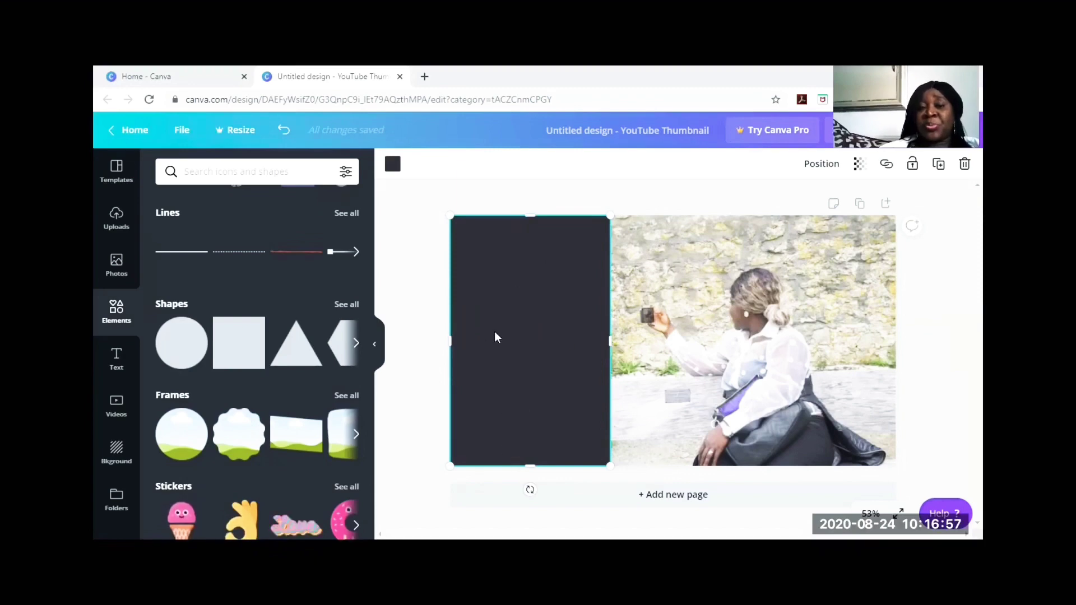
Browse the text styles and add the yellow "fun" style to the thumbnail
left_click(116, 361)
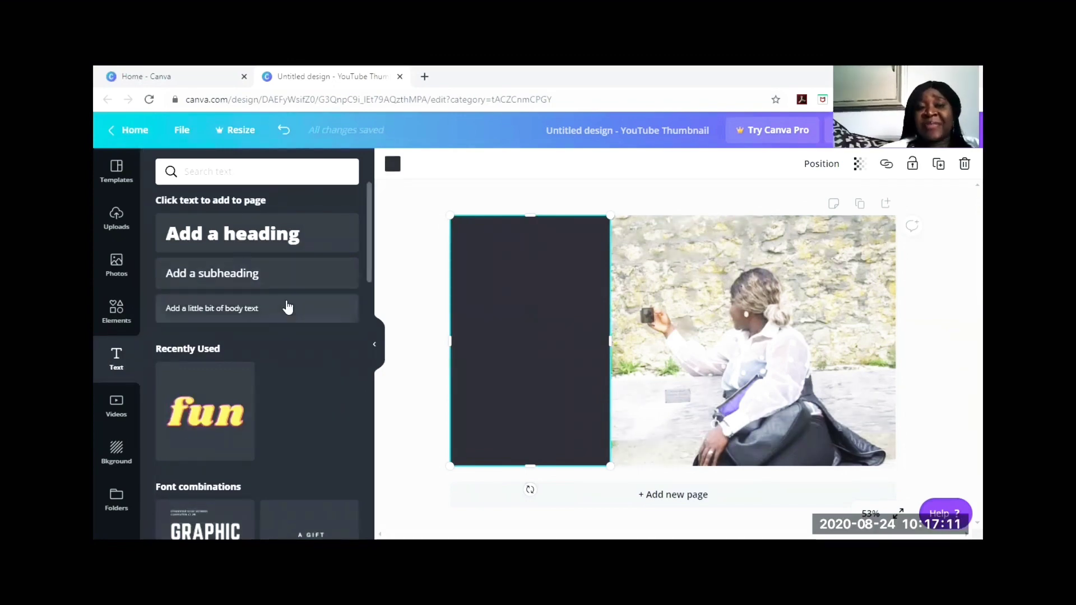
scroll(302, 325, "down", 1)
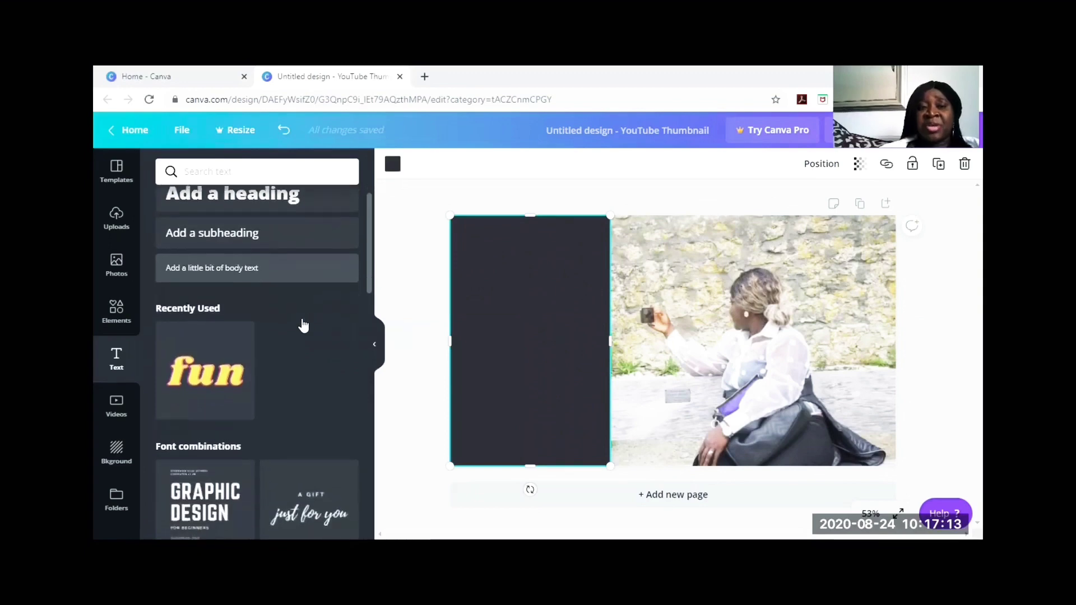
scroll(302, 325, "up", 1)
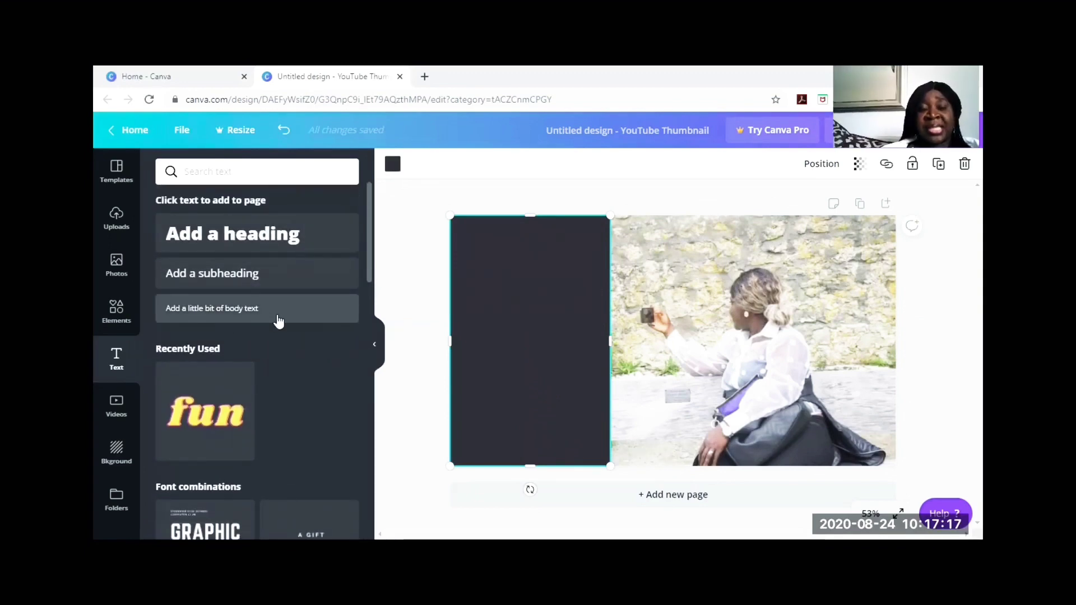
scroll(272, 320, "down", 3)
scroll(297, 392, "down", 7)
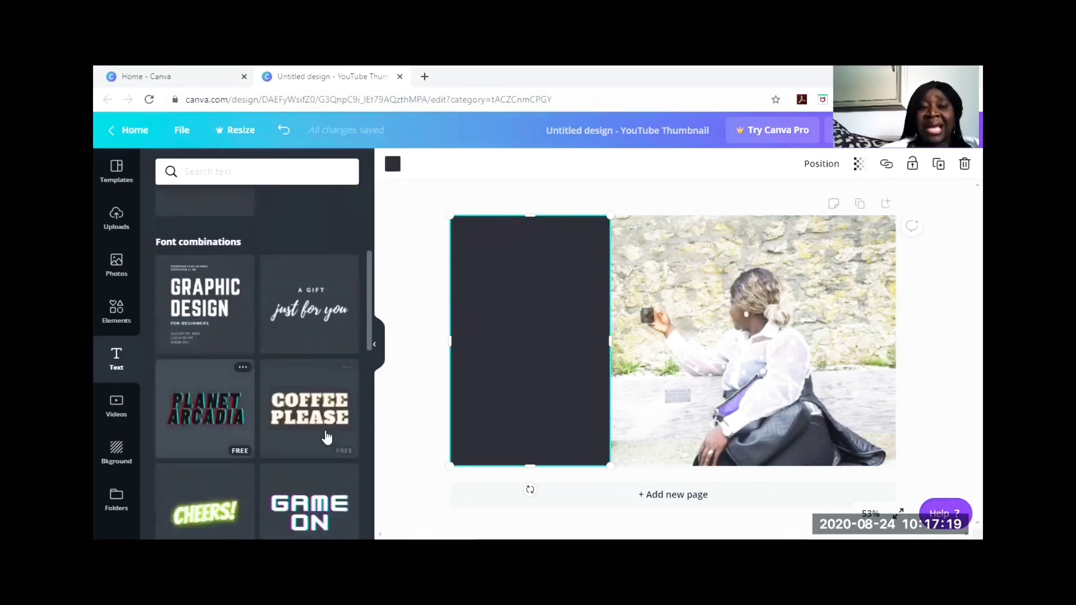
scroll(316, 462, "down", 3)
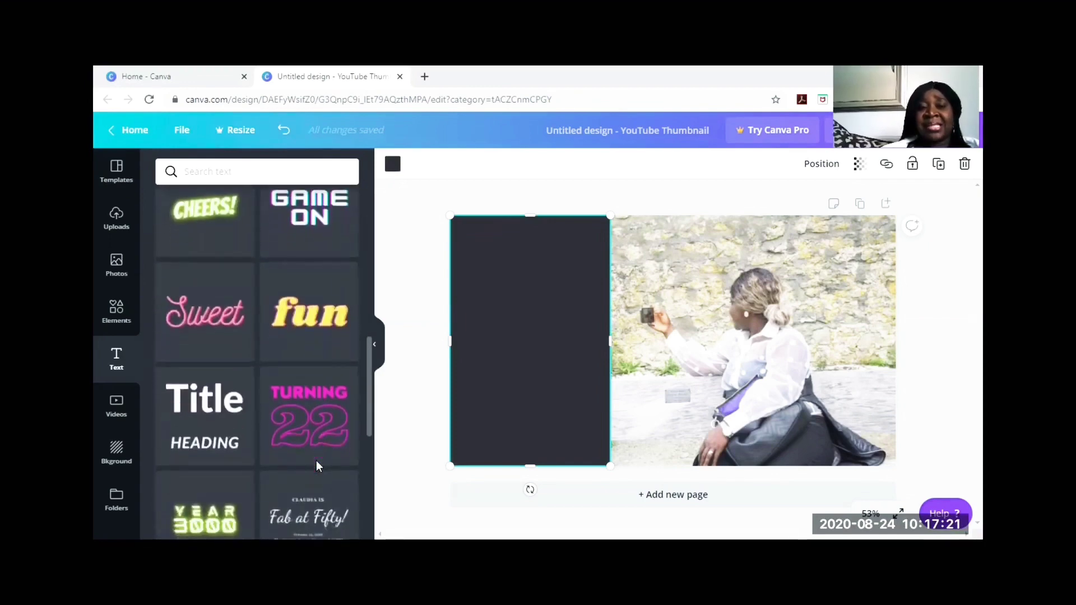
scroll(317, 466, "up", 2)
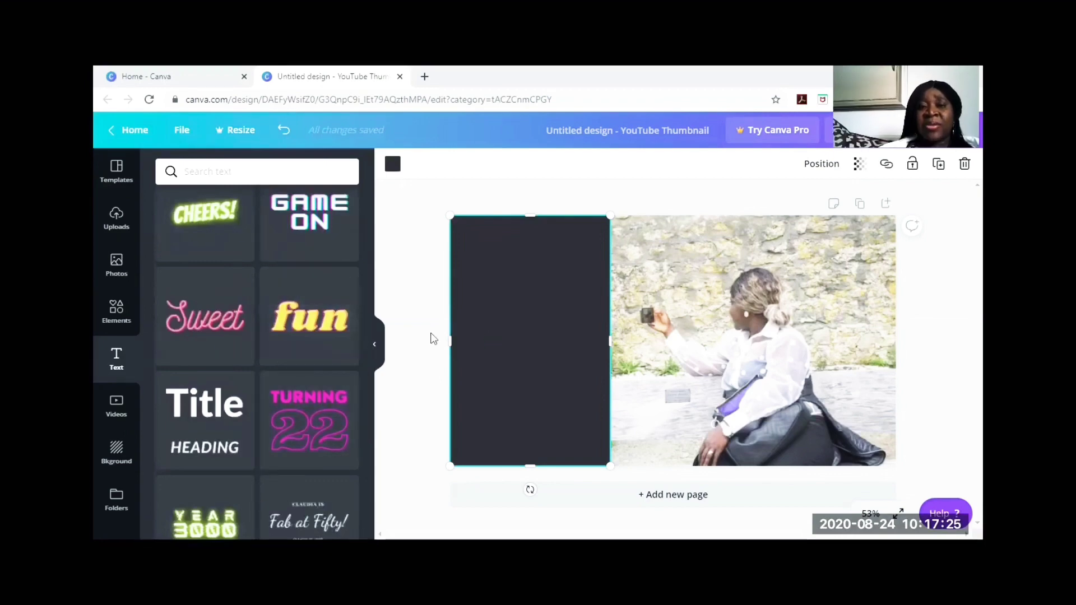
left_click(320, 334)
left_click_drag(675, 314, 651, 313)
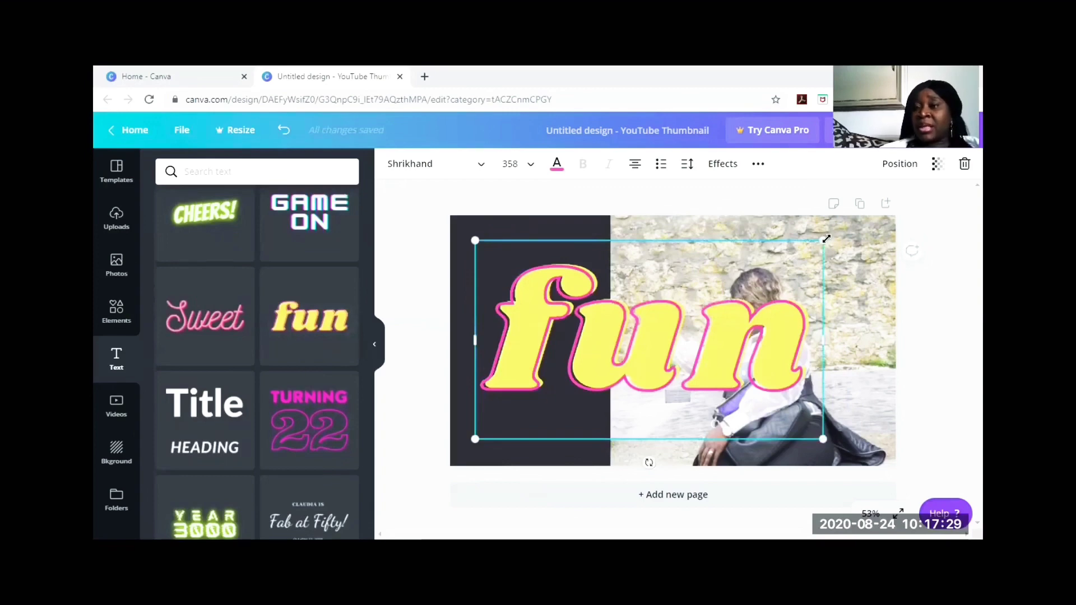
Shrink the "fun" text to size 110 and place it in the upper part of the dark rectangle
left_click_drag(826, 239, 684, 253)
left_click_drag(615, 286, 548, 330)
left_click_drag(527, 408, 533, 271)
Replace the "fun" text with "A Day in my Life" and widen its box so the words wrap onto three lines
double_click(533, 271)
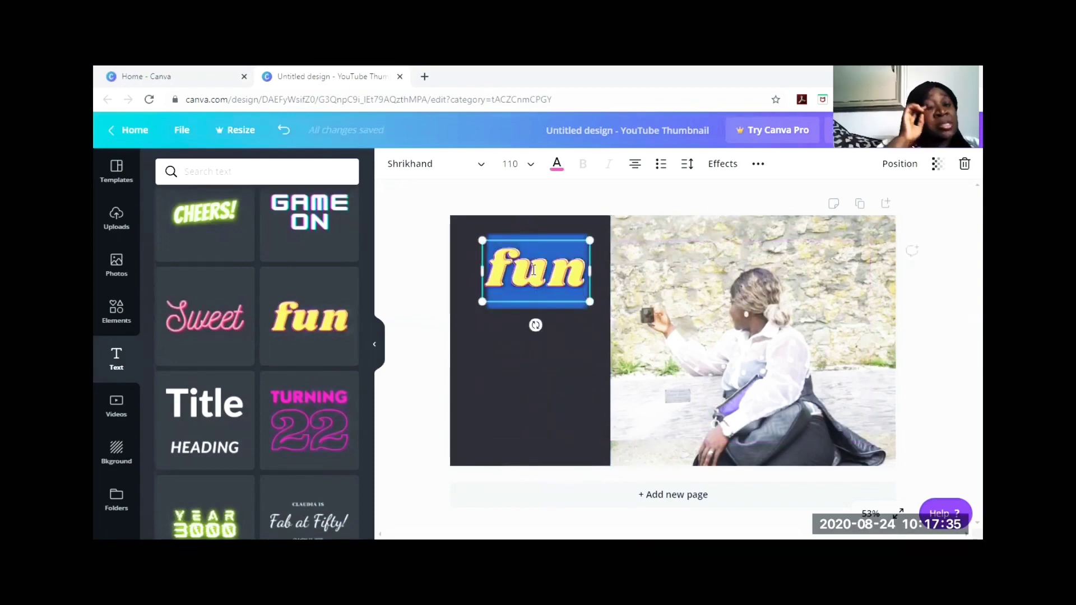
type("A")
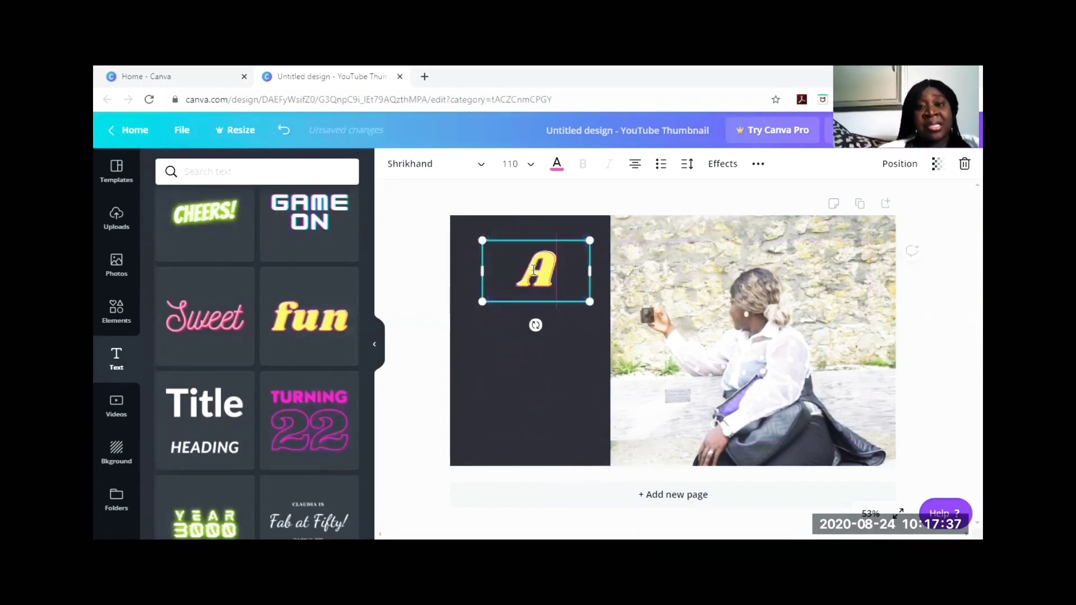
type(" Day")
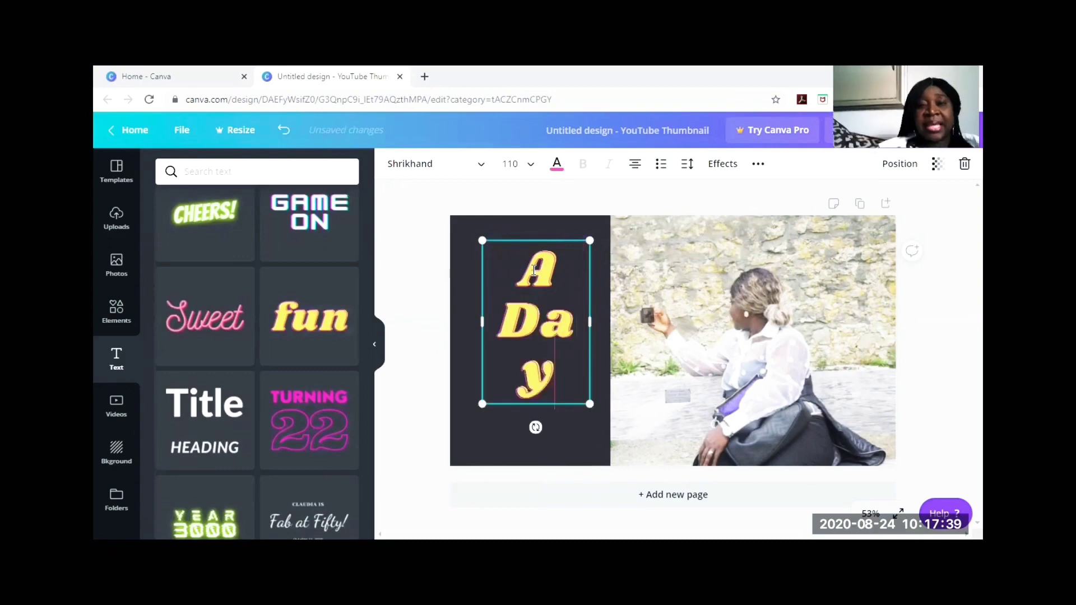
type(" in my")
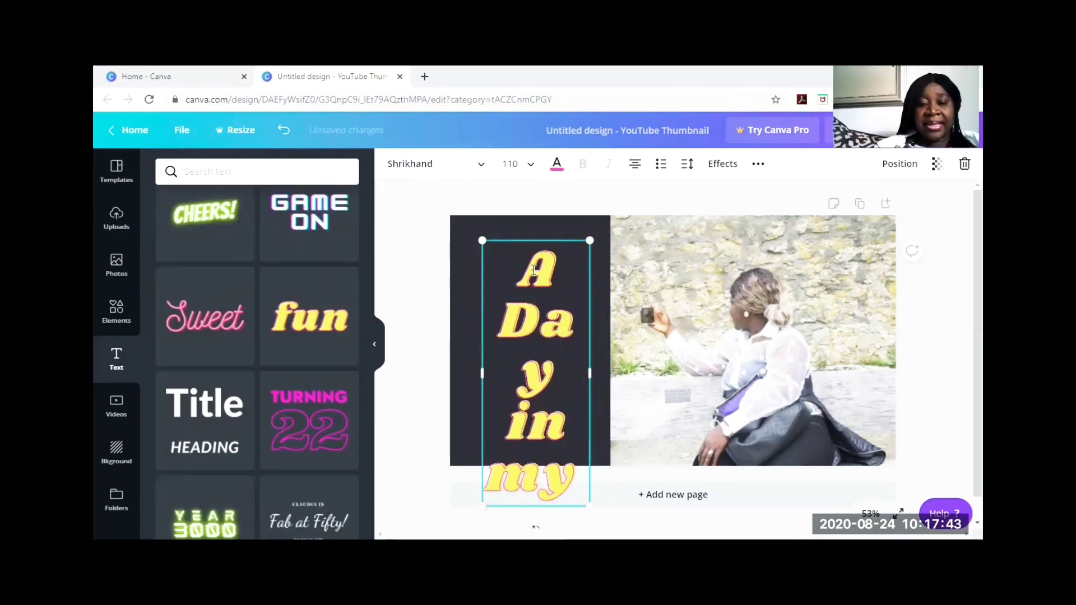
type(" Life")
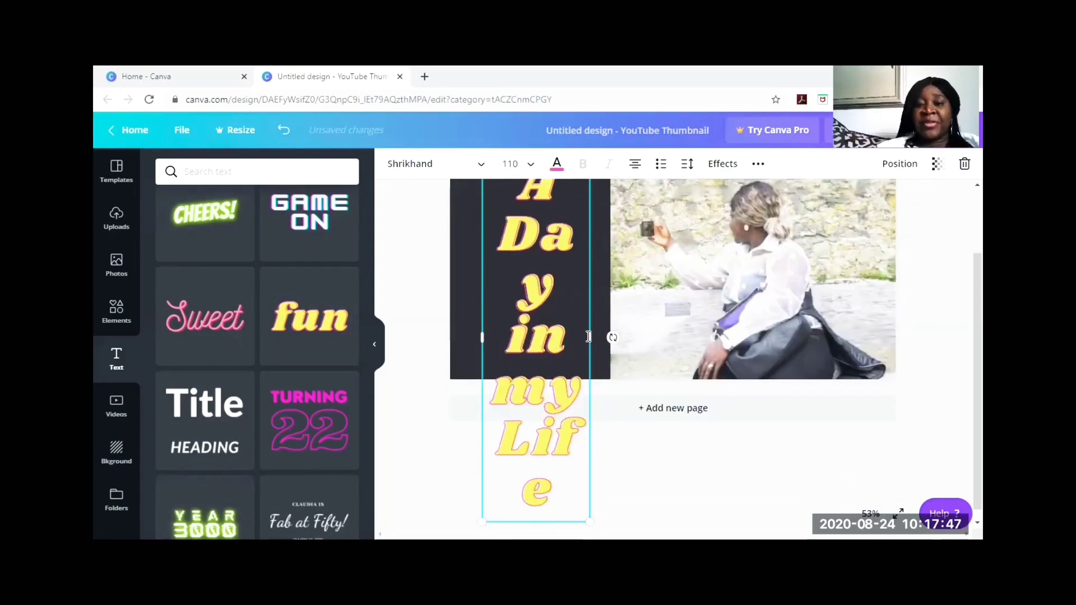
left_click_drag(588, 343, 651, 317)
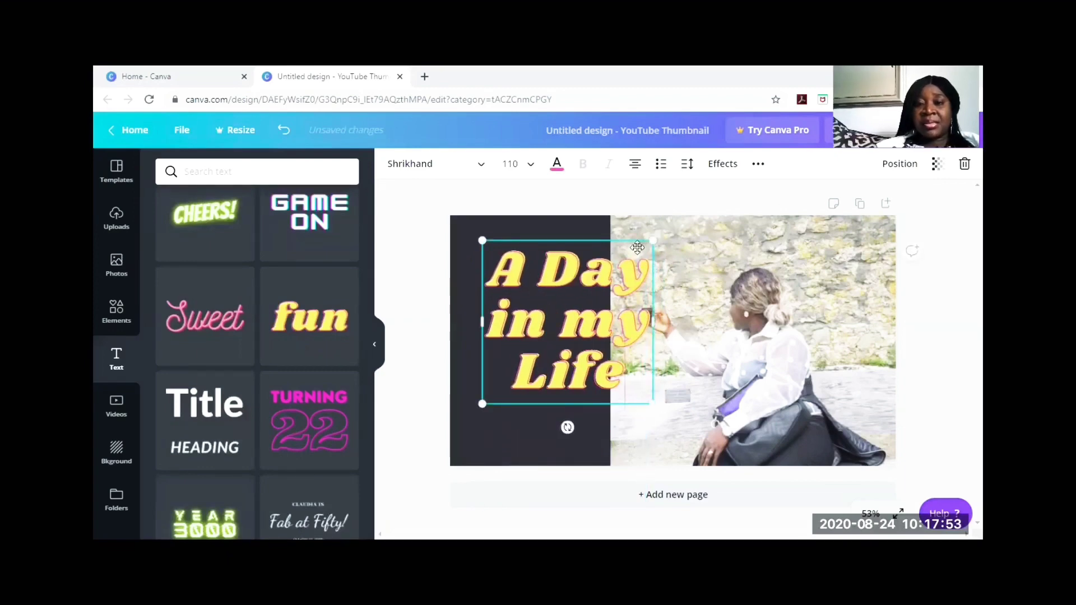
Fit the title inside the dark rectangle at size 85.8, with "A" on its own line
left_click_drag(651, 241, 544, 255)
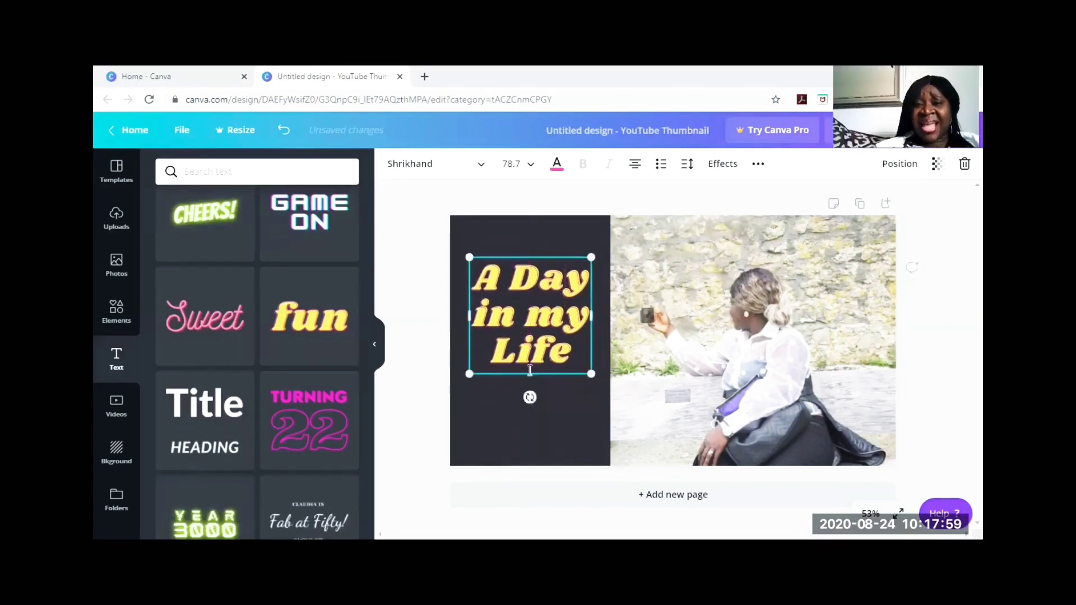
left_click(515, 274)
key("Return")
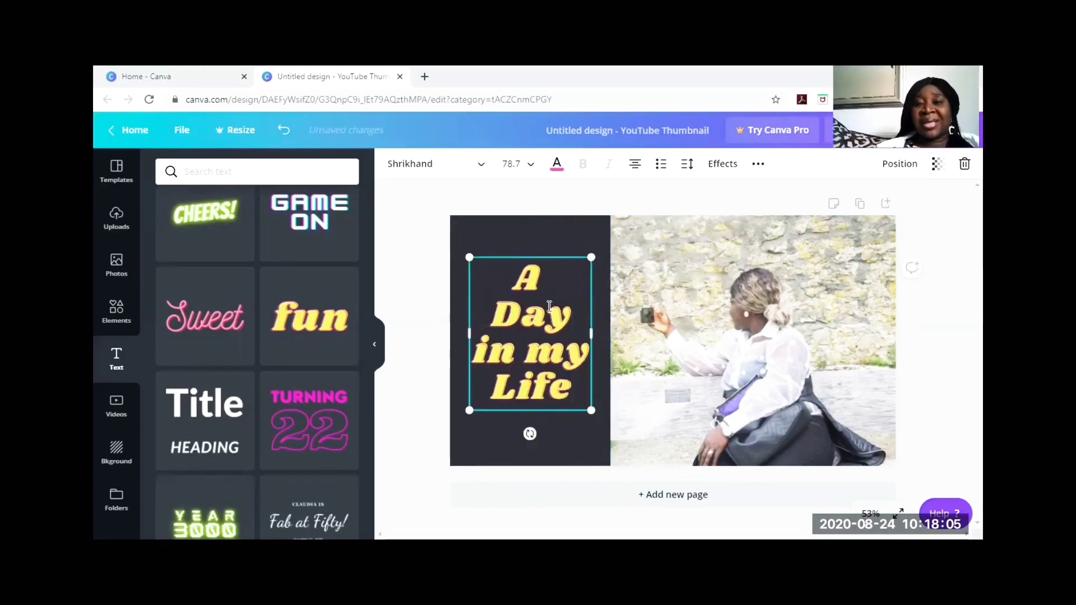
left_click_drag(597, 245, 603, 243)
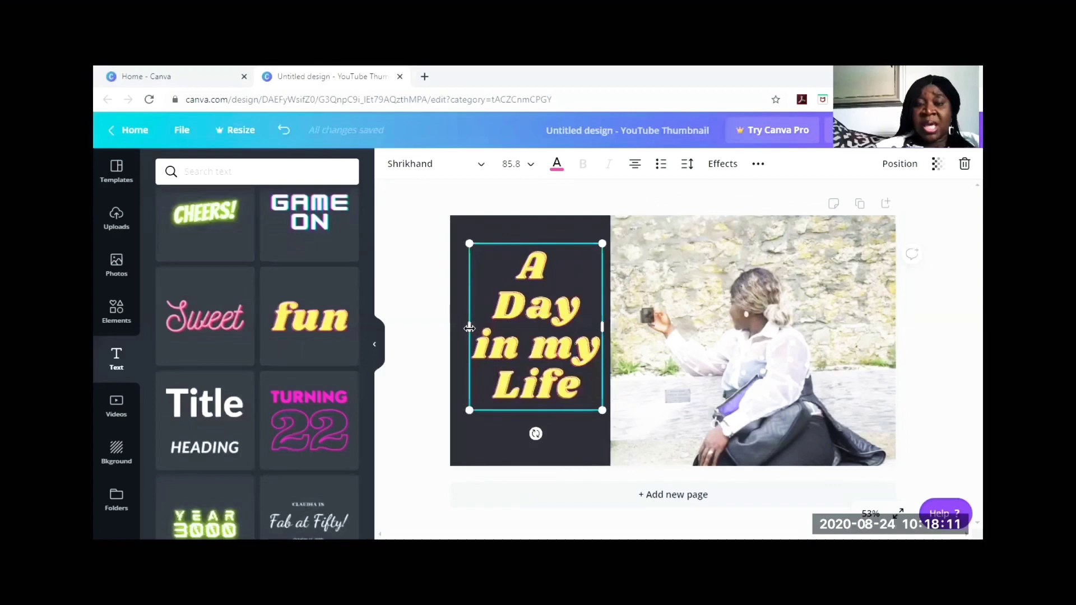
left_click_drag(468, 328, 465, 329)
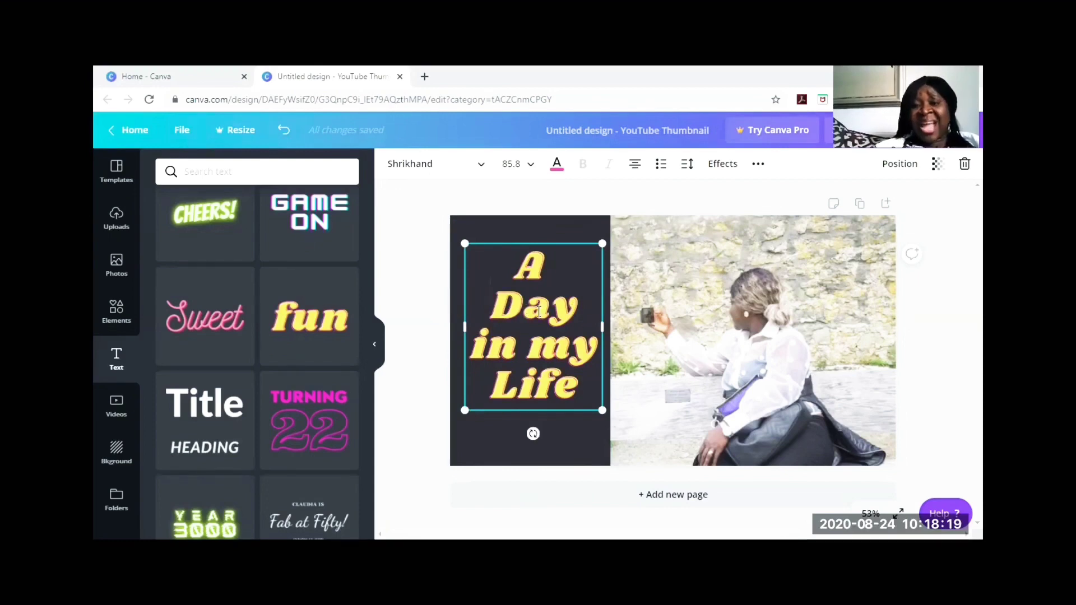
left_click(548, 231)
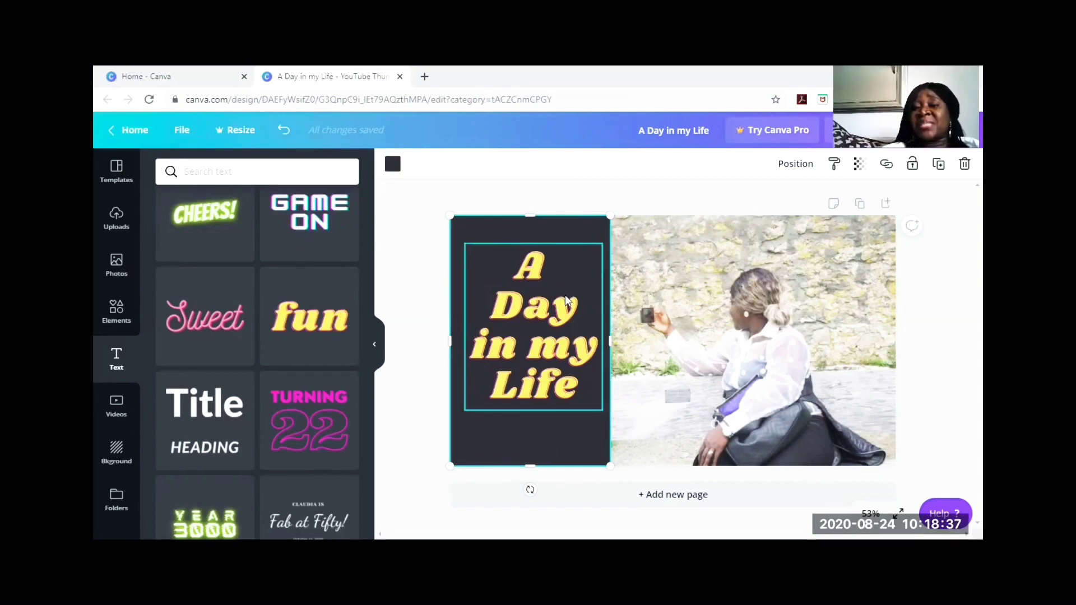
left_click(673, 206)
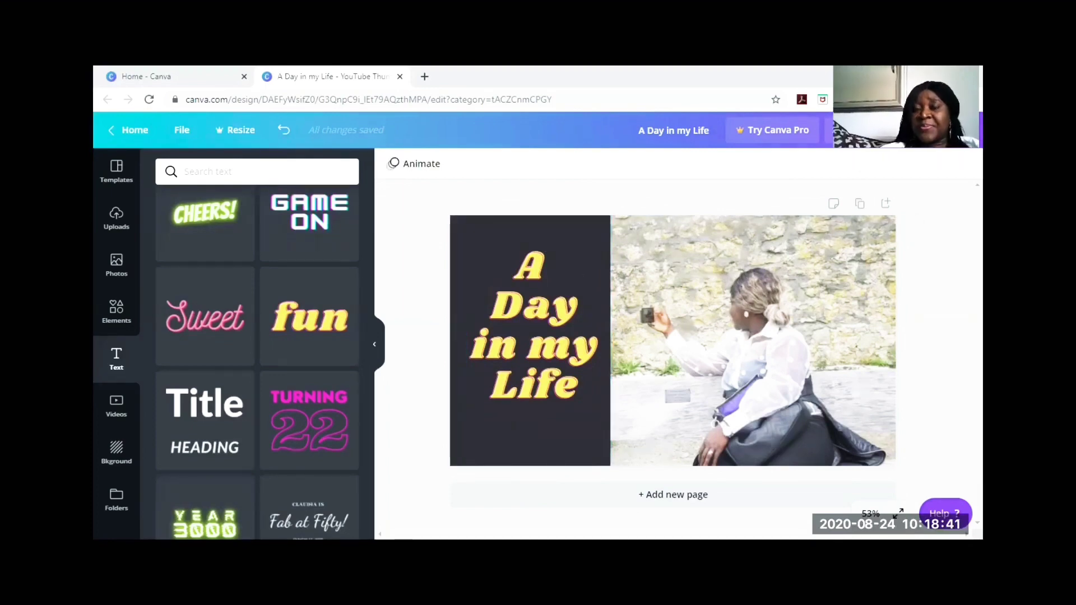
Download the finished thumbnail as a JPG file and dismiss the Canva Pro trial offer
left_click(919, 130)
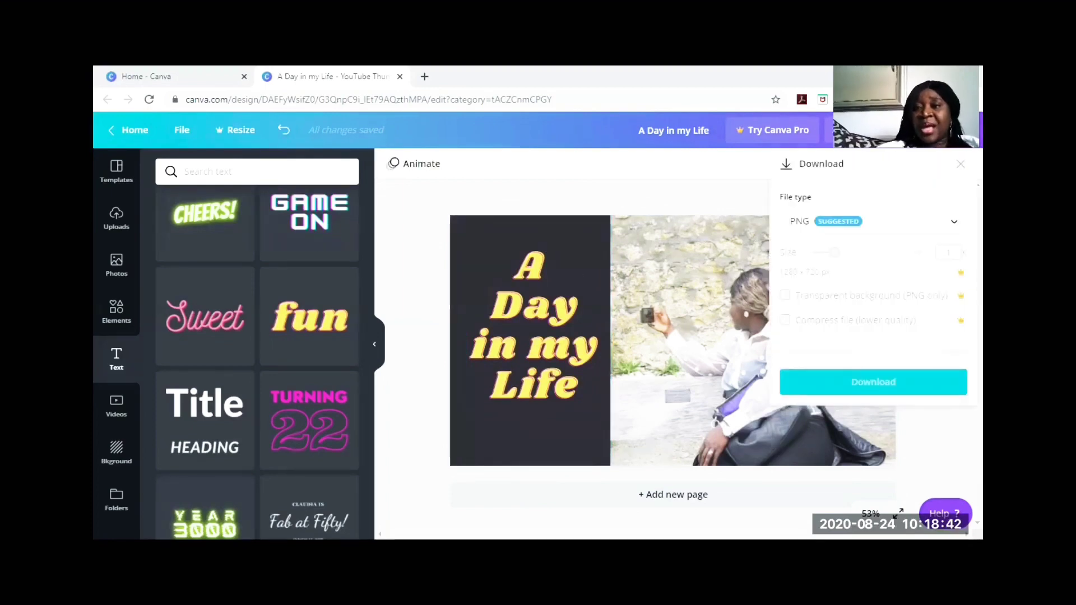
left_click(953, 227)
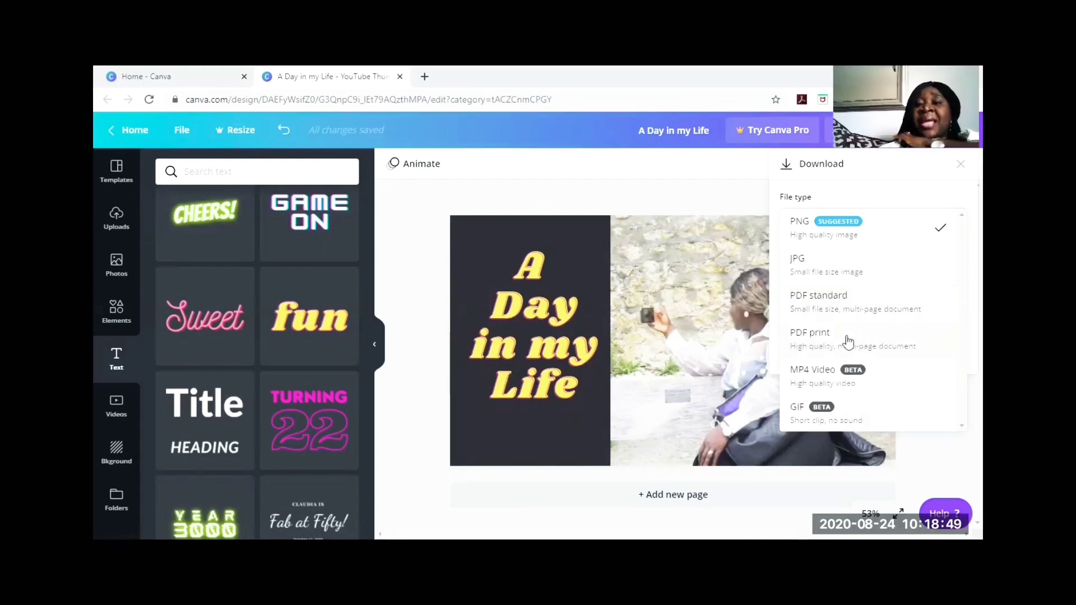
left_click(805, 270)
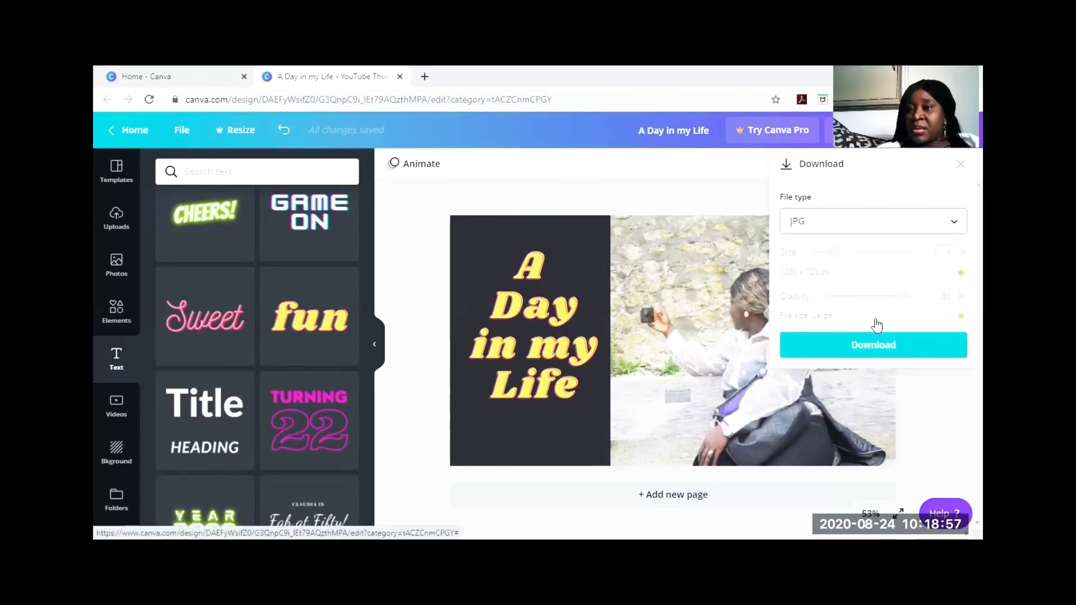
left_click(867, 350)
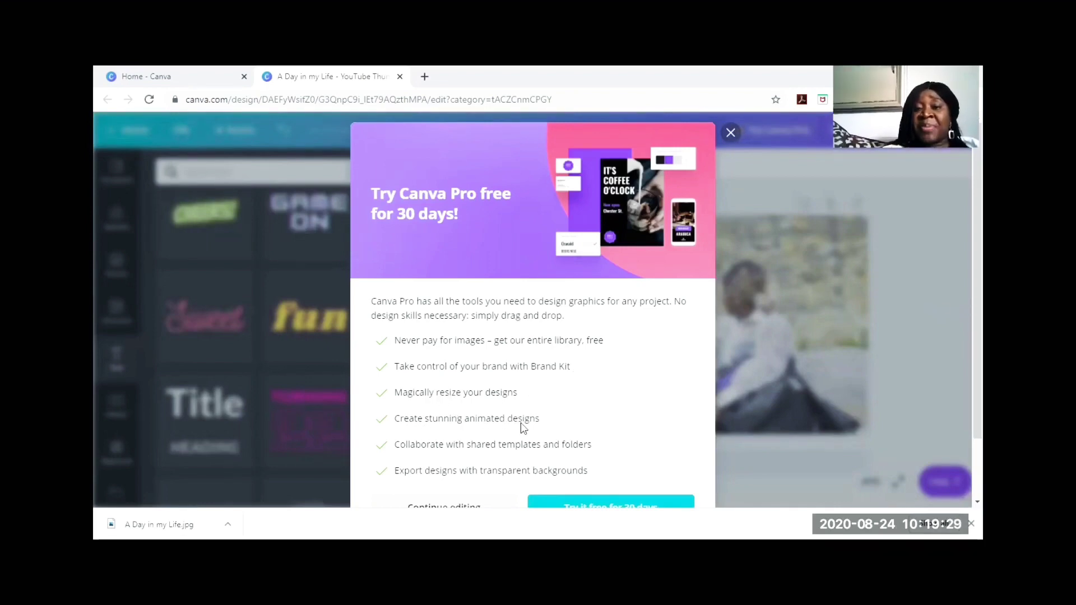
scroll(541, 416, "down", 2)
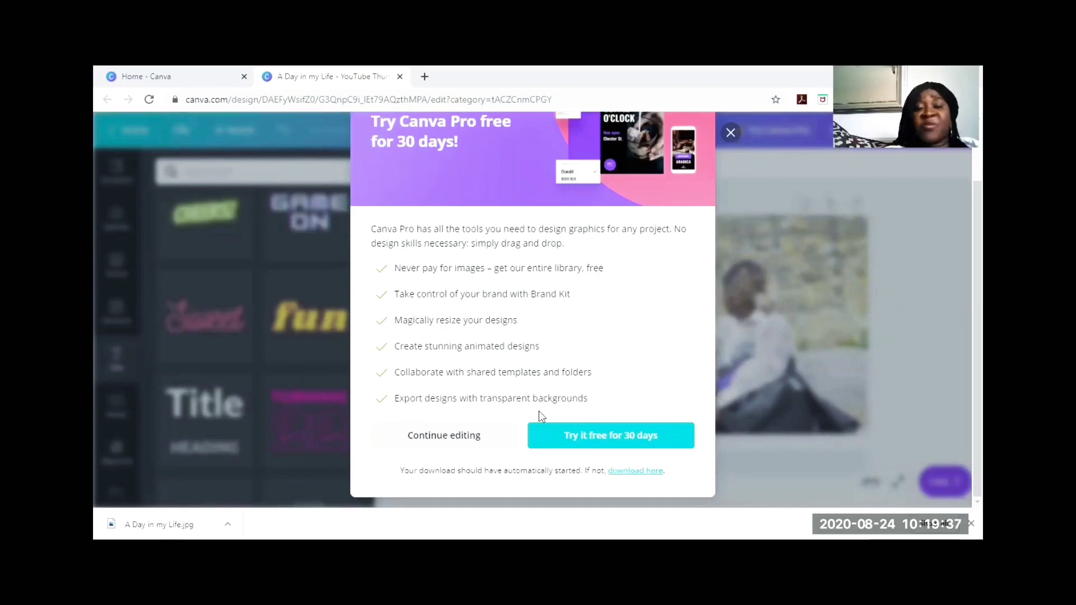
left_click(730, 133)
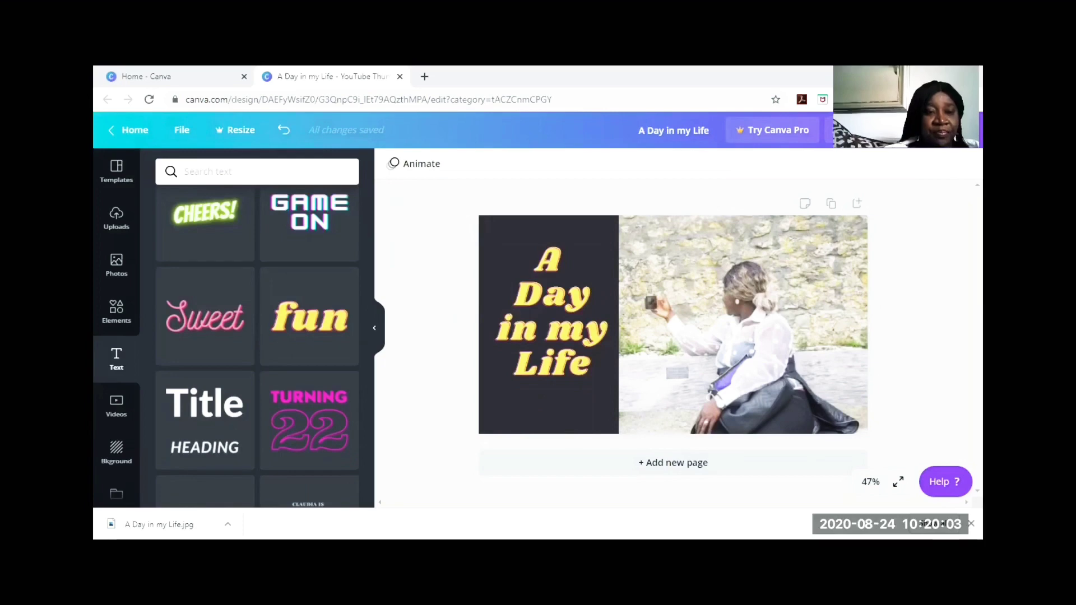
Open the downloaded file "A Day in my Life.jpg" to check it, and close the browser's downloads bar
left_click(159, 524)
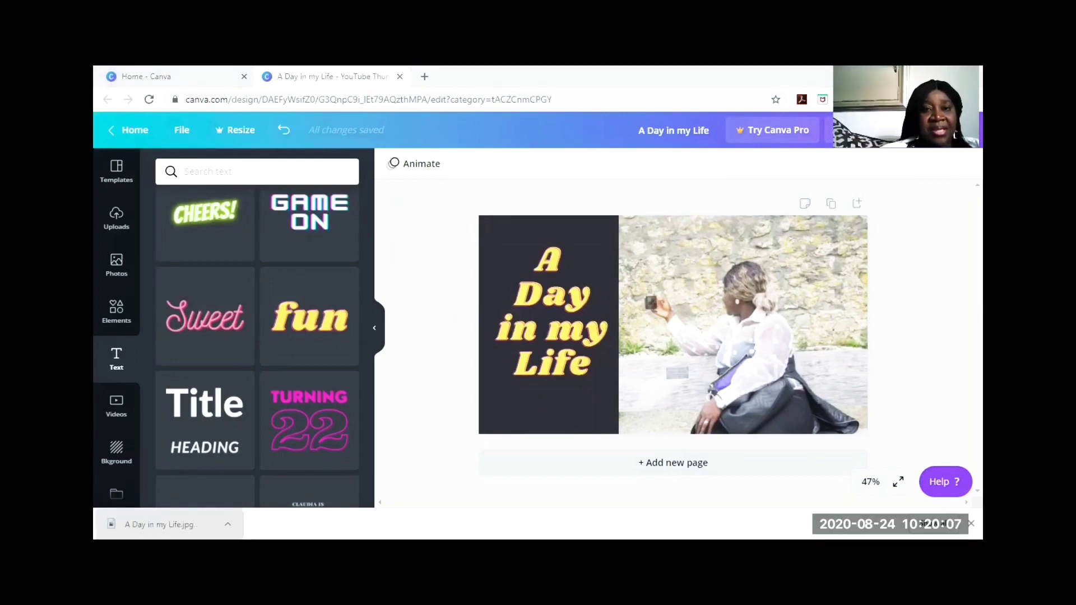
left_click(971, 523)
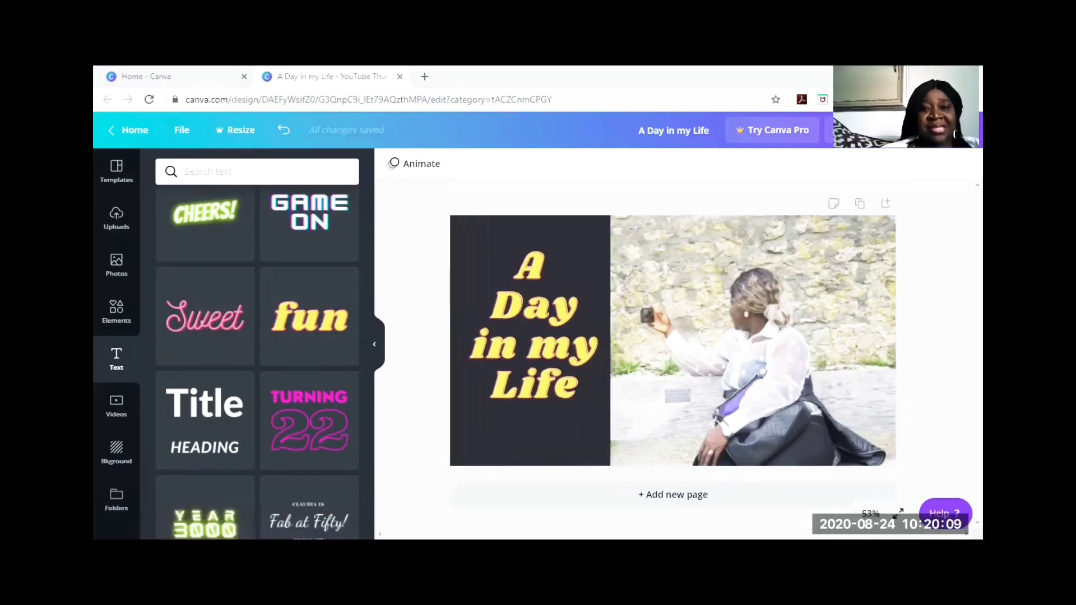